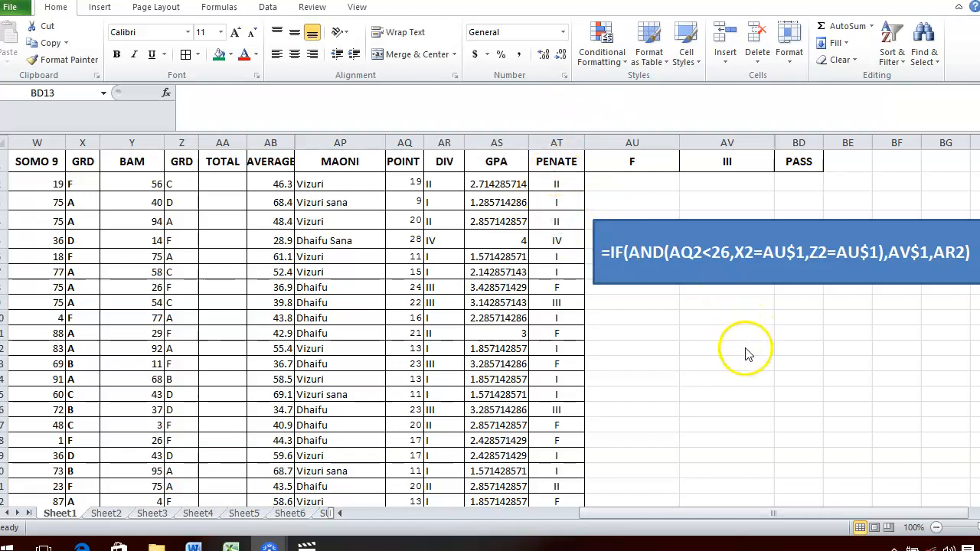
Step: Clear the existing results in the PENATE column from AT2 down, keeping the header
left_click(566, 186)
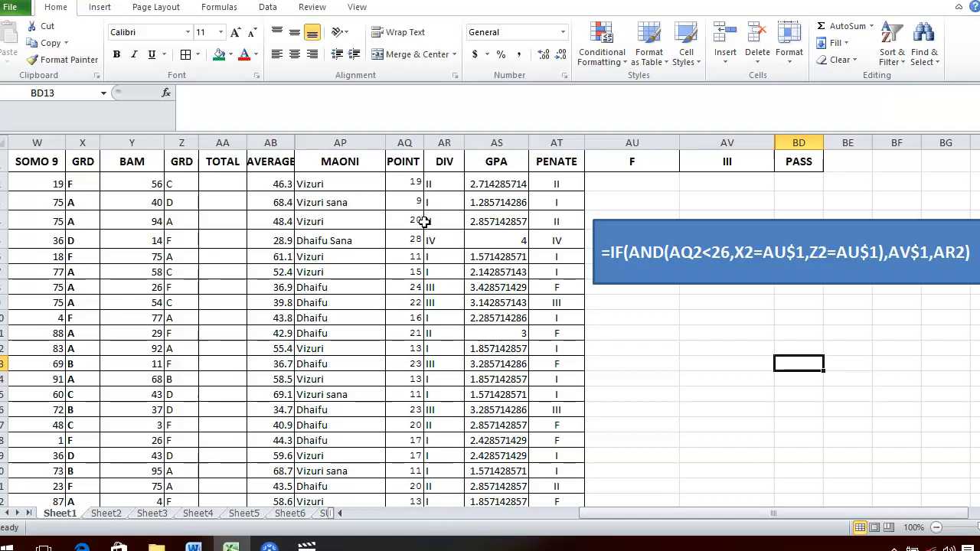
left_click(560, 179)
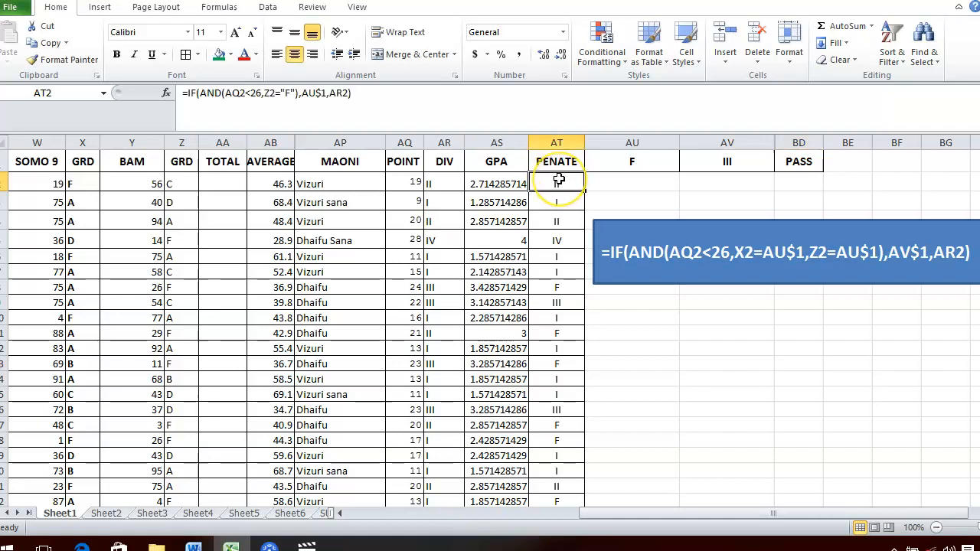
left_click_drag(559, 179, 566, 458)
key("Delete")
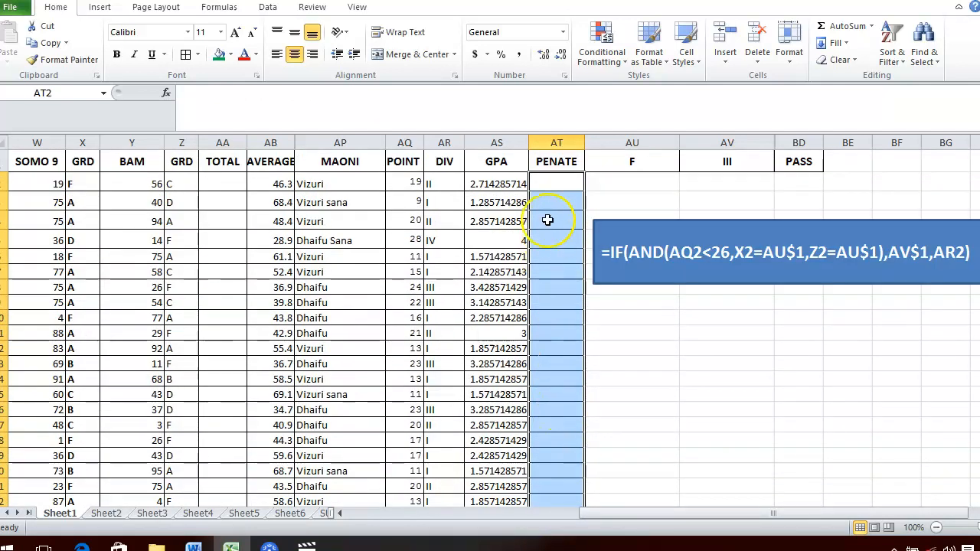
Step: Begin a formula in AT2 with IF and a nested AND whose first condition is AQ2<26
left_click(558, 166)
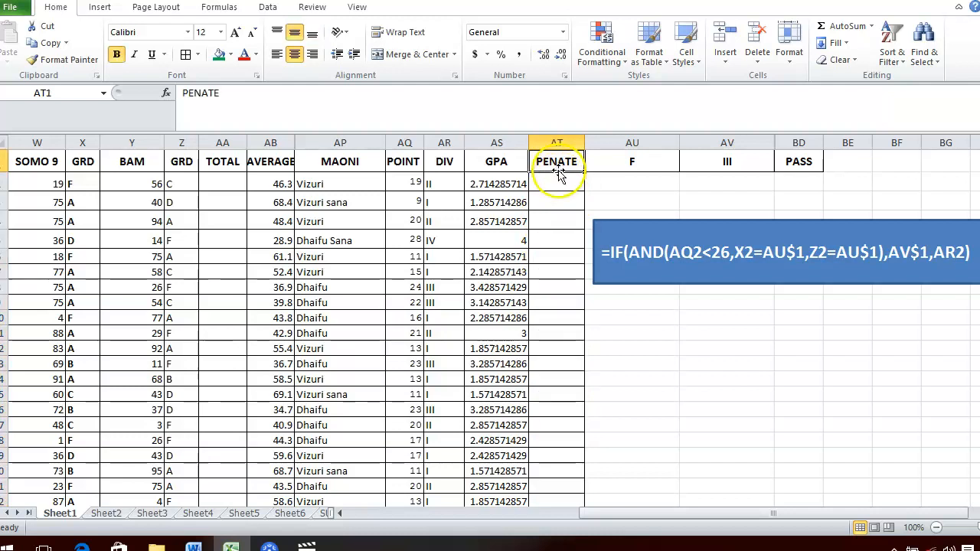
left_click(558, 185)
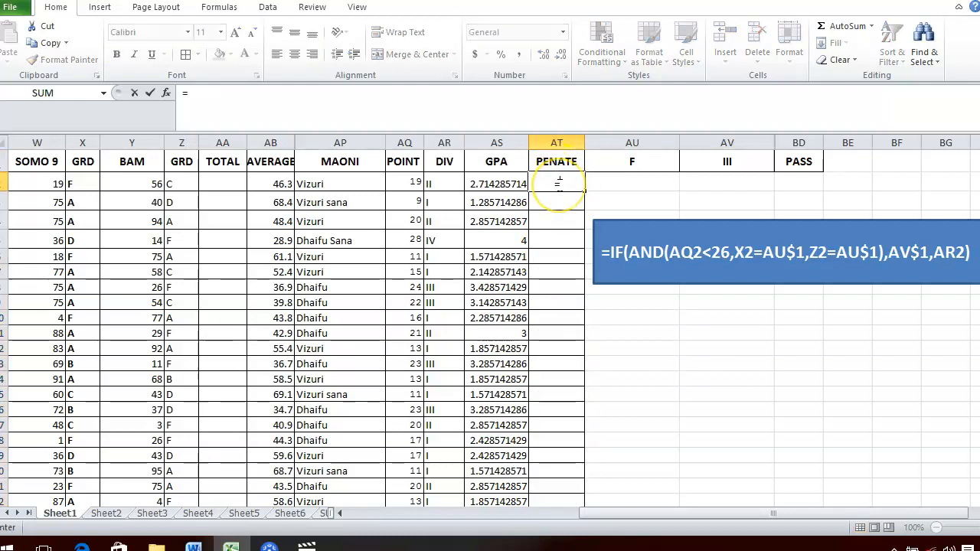
type("=")
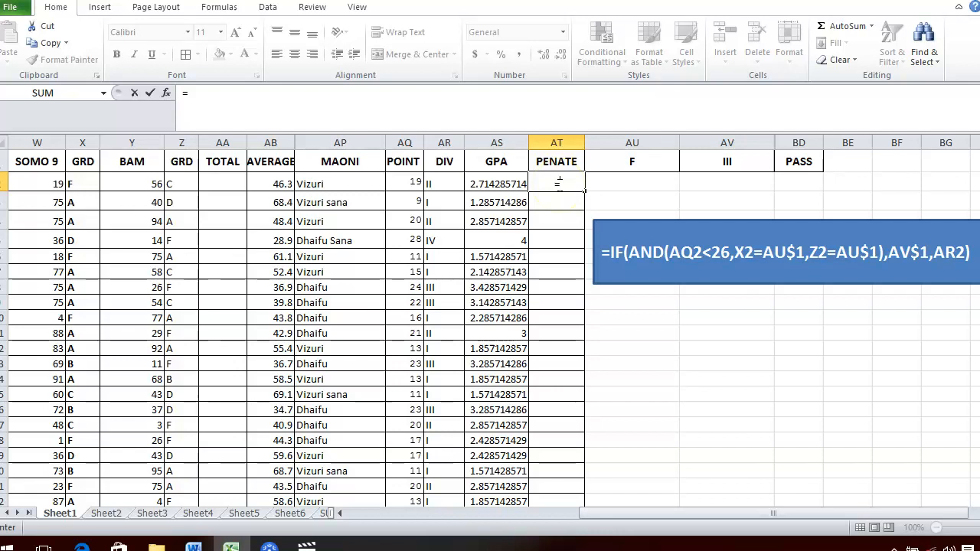
type("IF(")
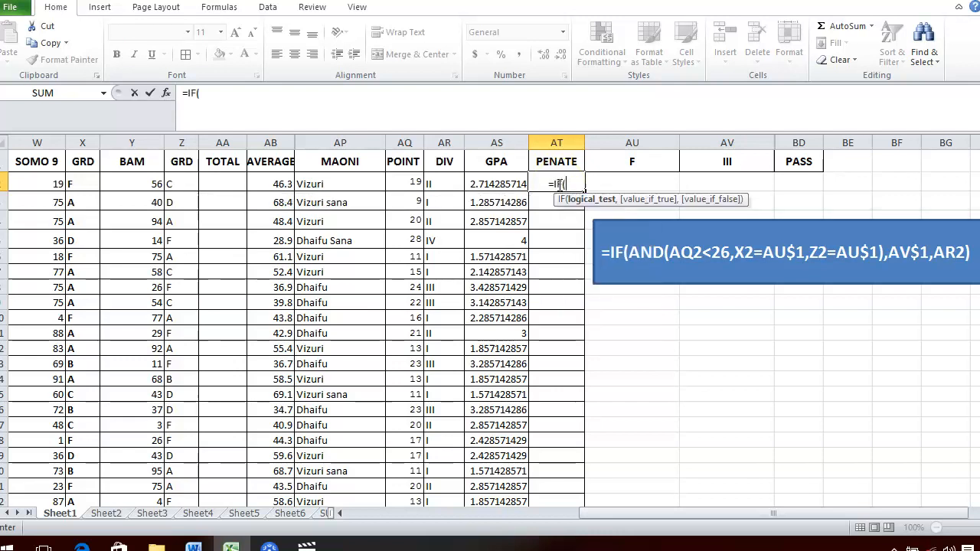
type("AND(")
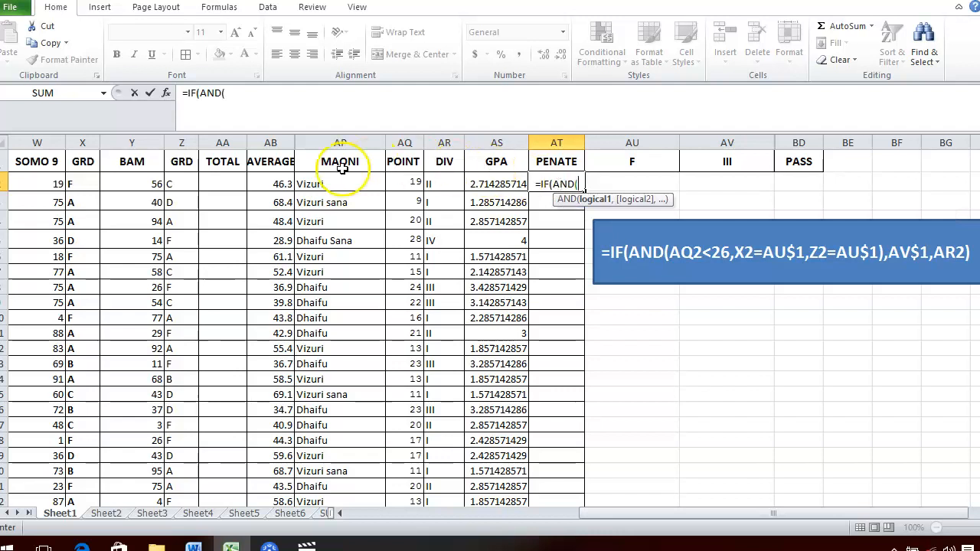
left_click(408, 182)
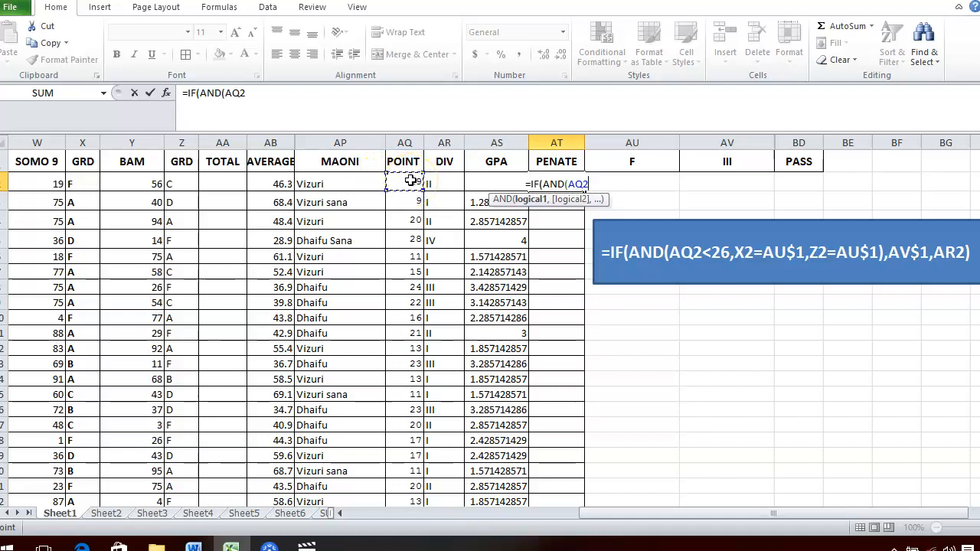
type("<26")
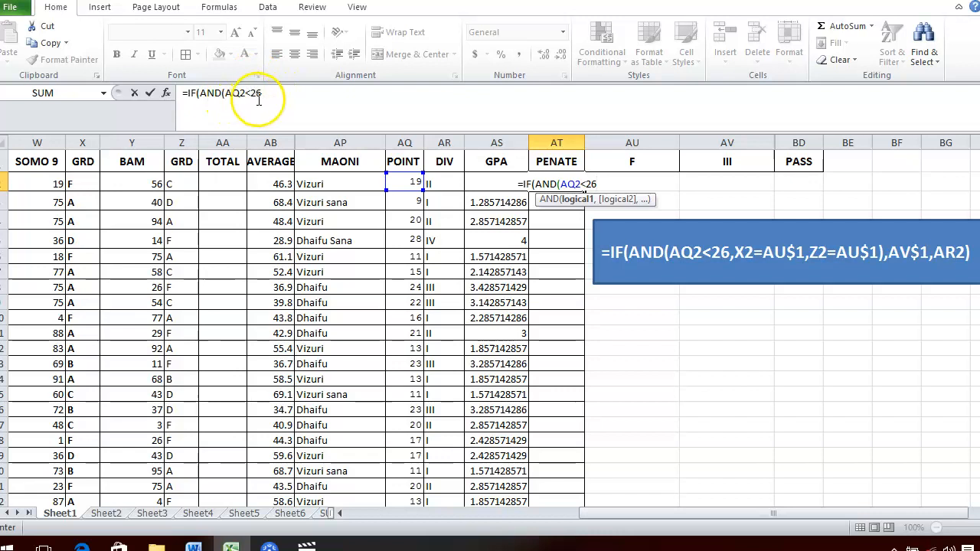
type(",")
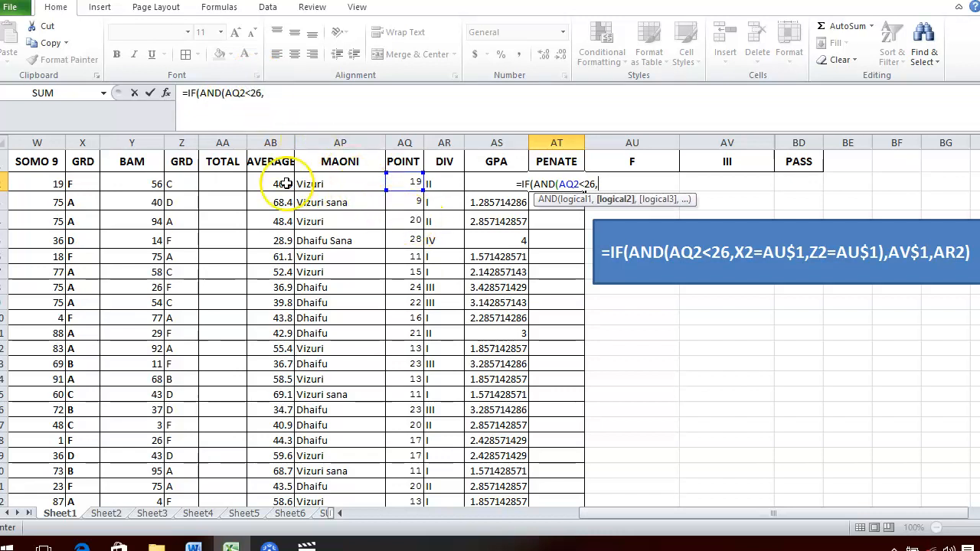
Step: Add the conditions X2=AU1 and Z2=AU1 to the AND function and close it
left_click(79, 181)
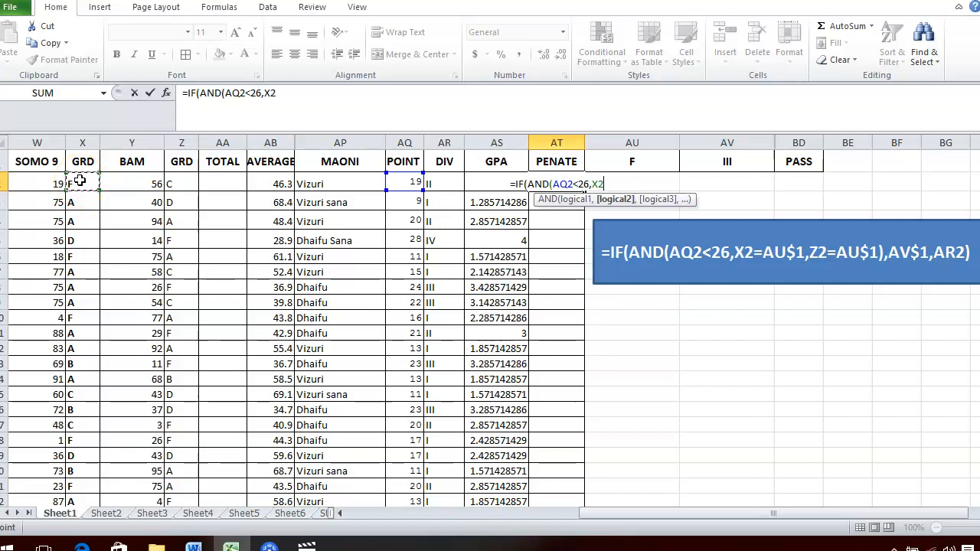
type("=")
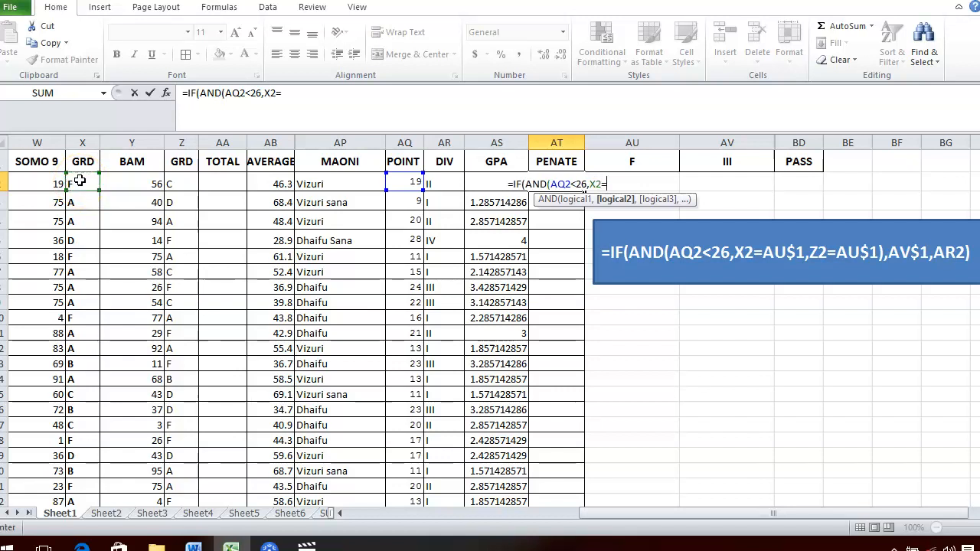
left_click(625, 158)
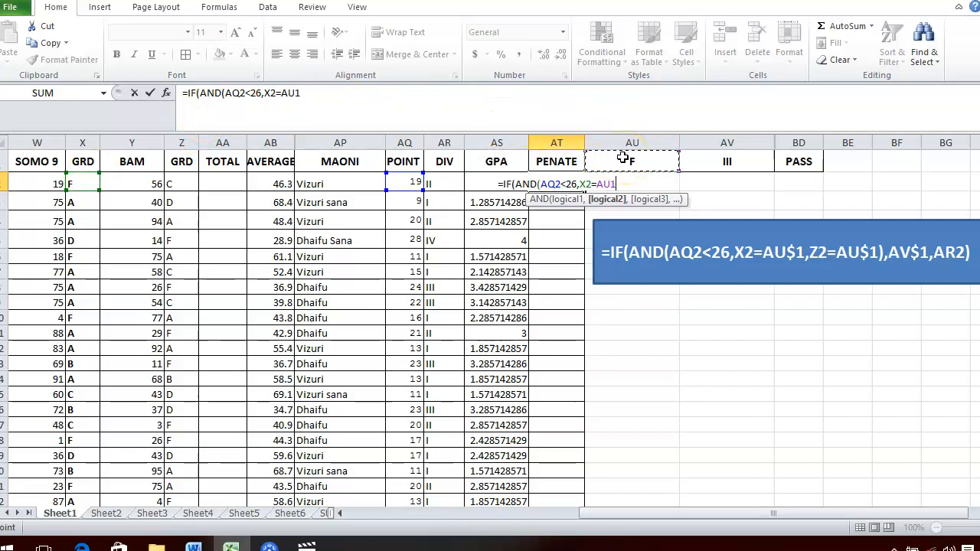
type(",")
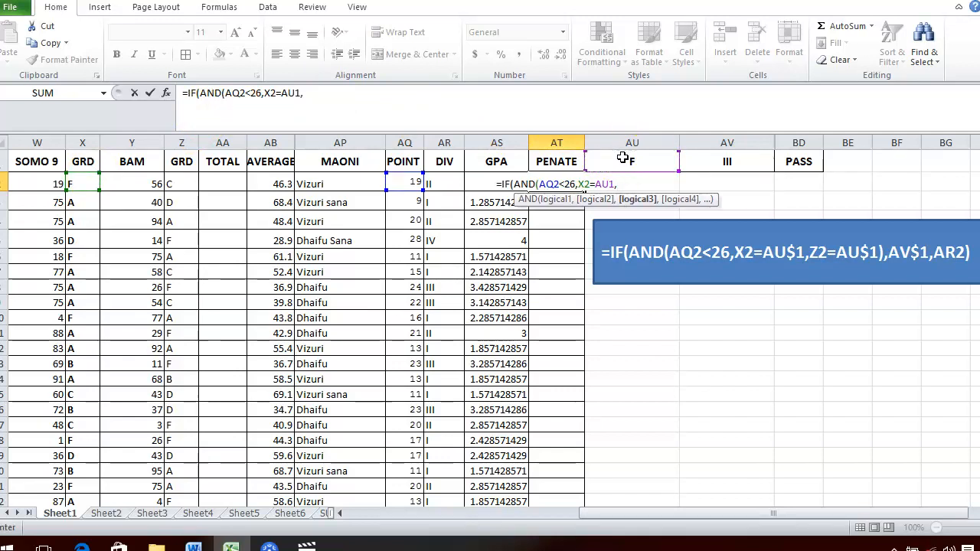
left_click(182, 183)
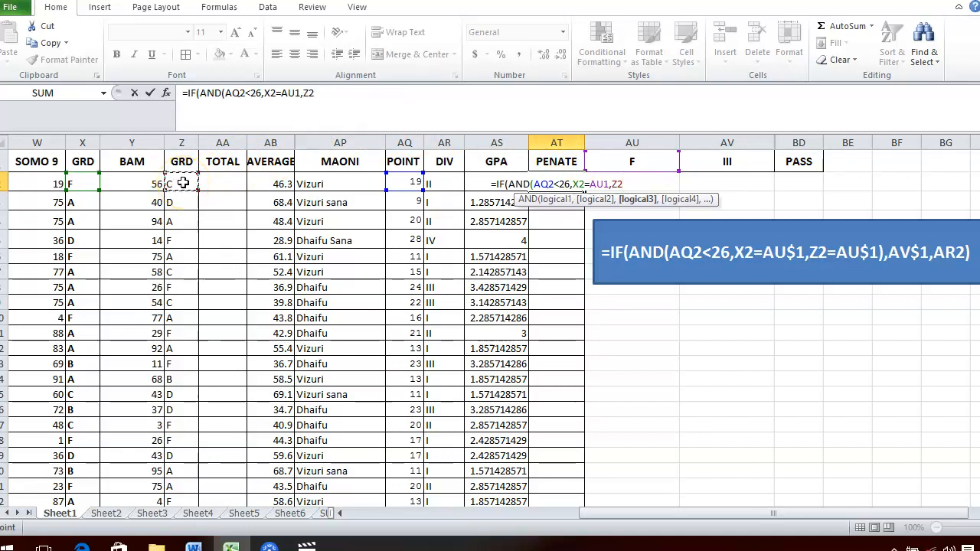
type("=")
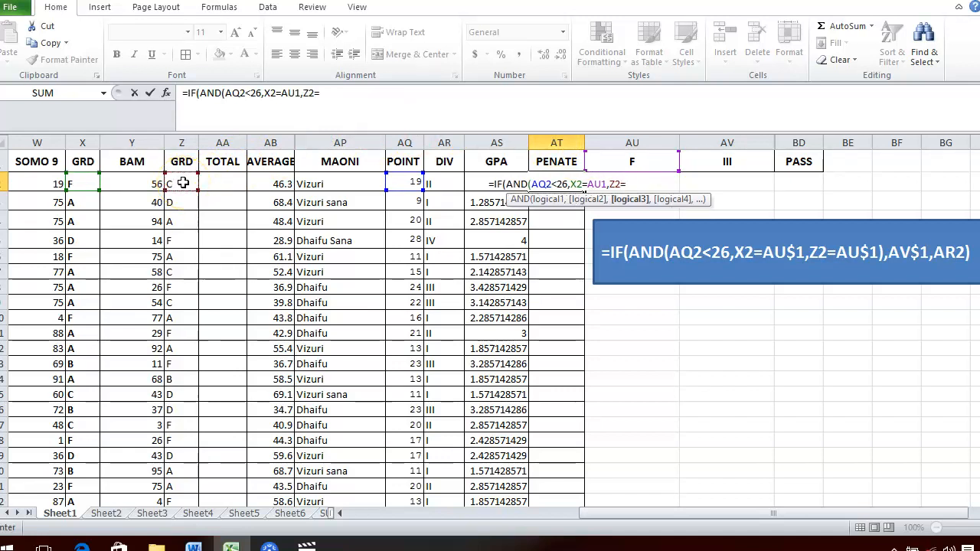
left_click(629, 163)
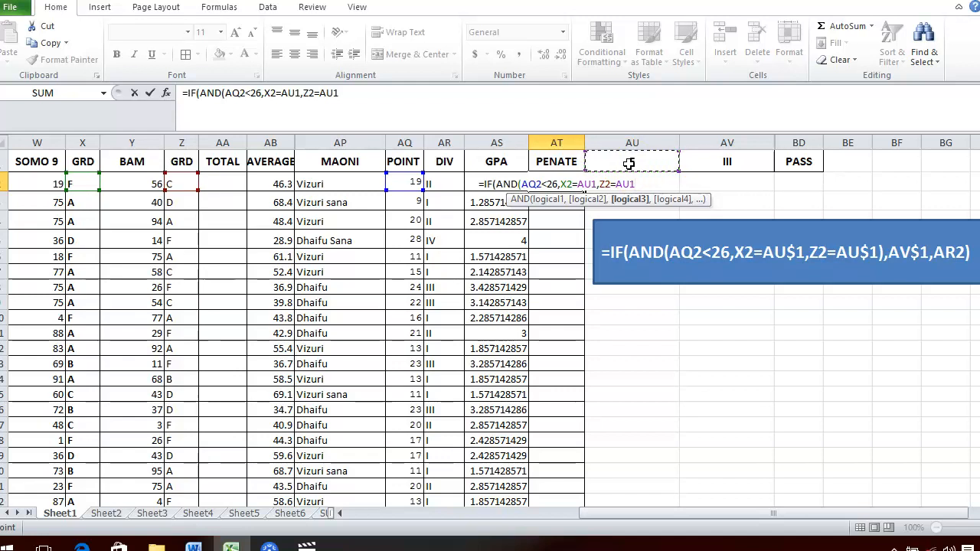
type("),")
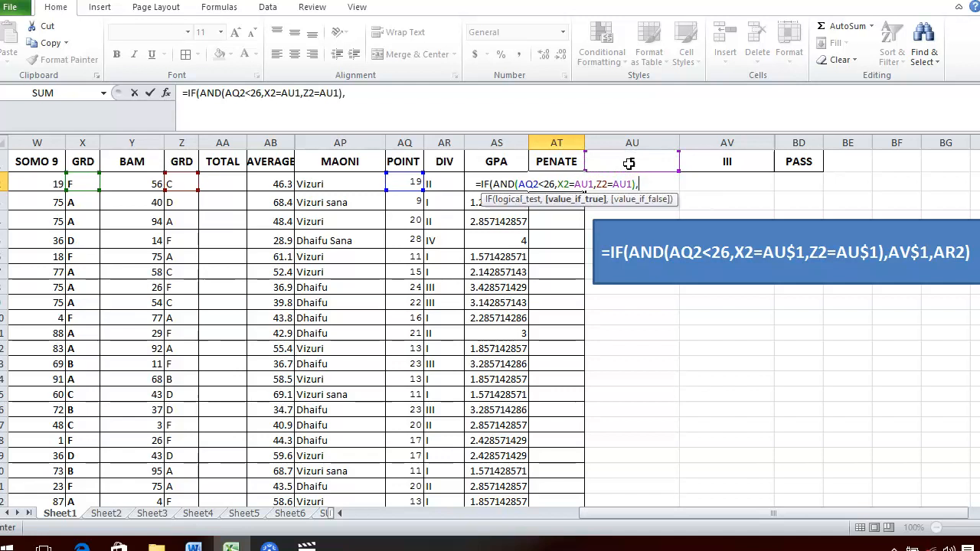
Step: Set the IF formula's true value to AV1 and its false value to AR2
left_click(729, 160)
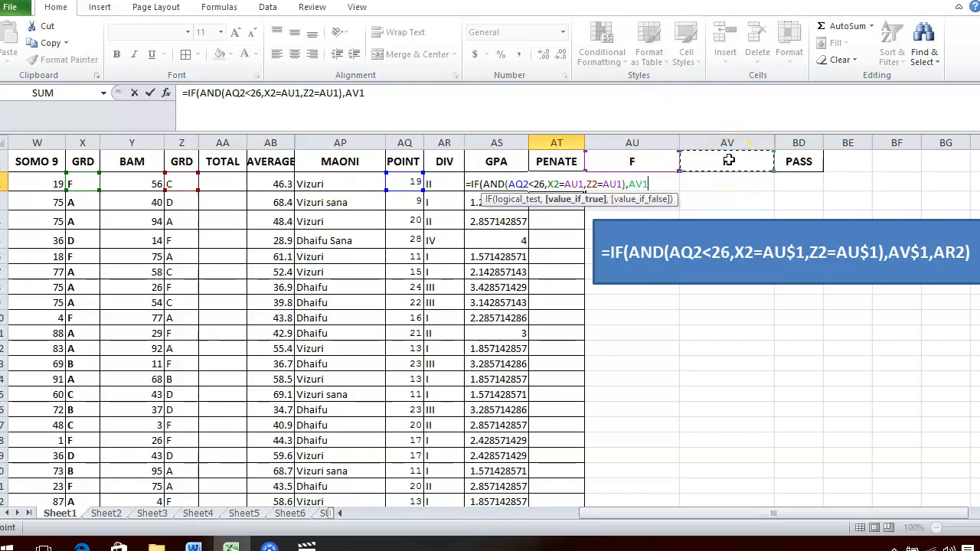
type(",")
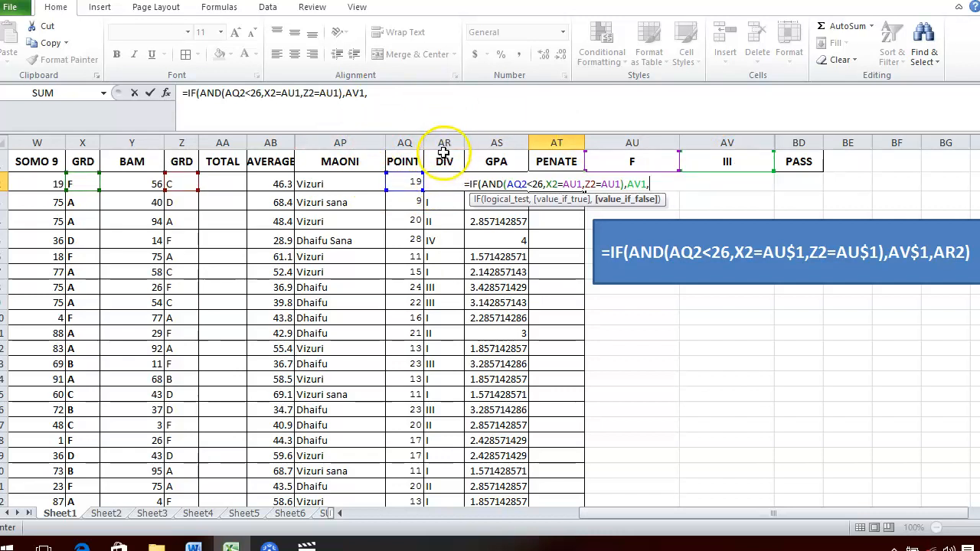
type("A")
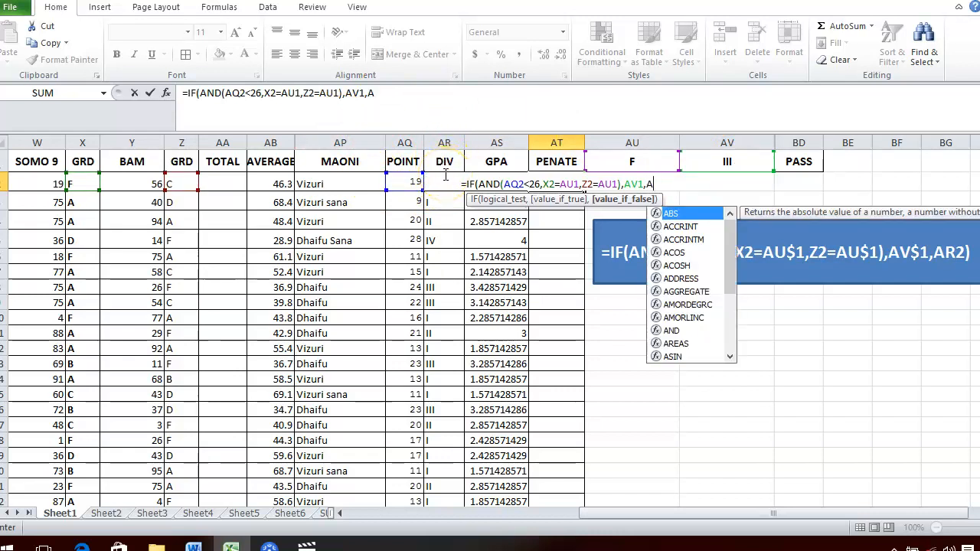
type("R2")
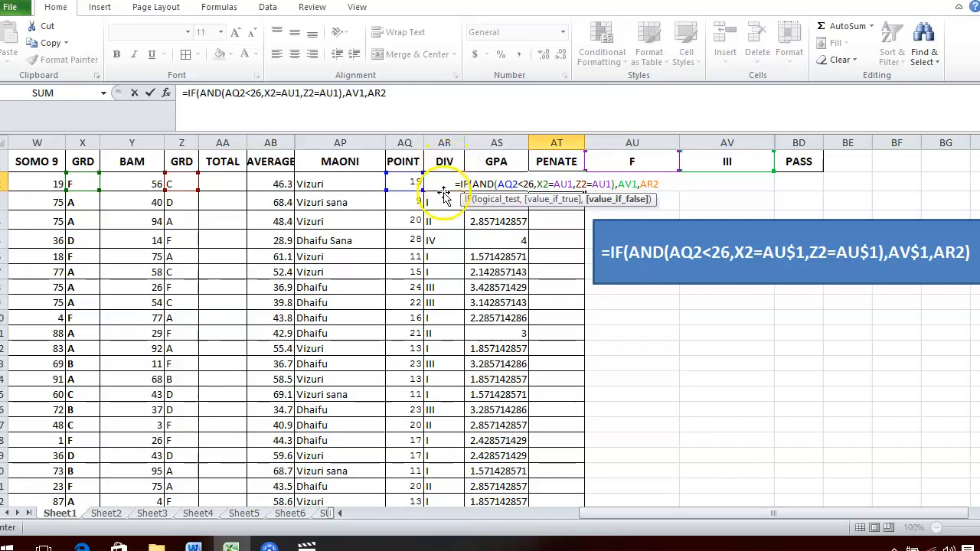
Step: Lock the row references as AU$1 in both conditions and AV$1, then close the IF parenthesis and commit the AT2 formula
left_click(291, 89)
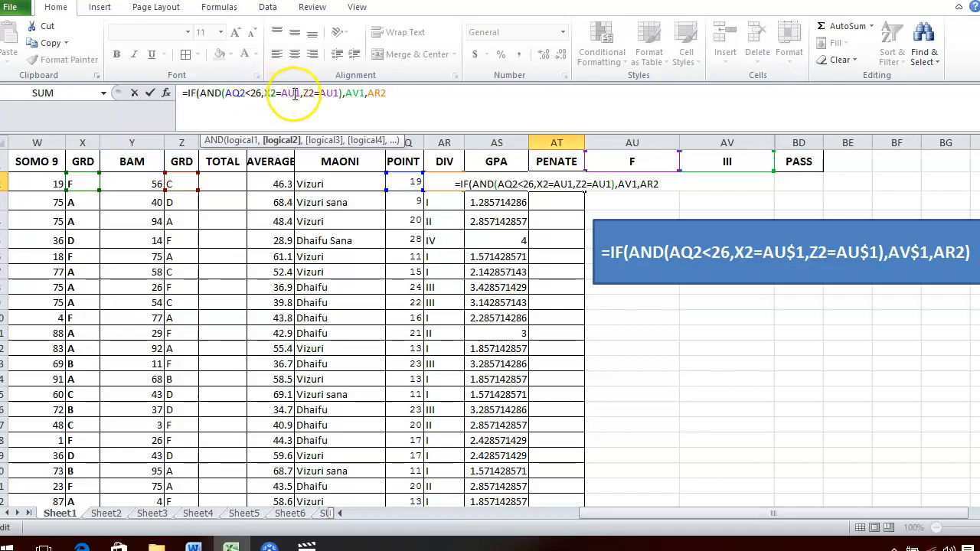
type("$")
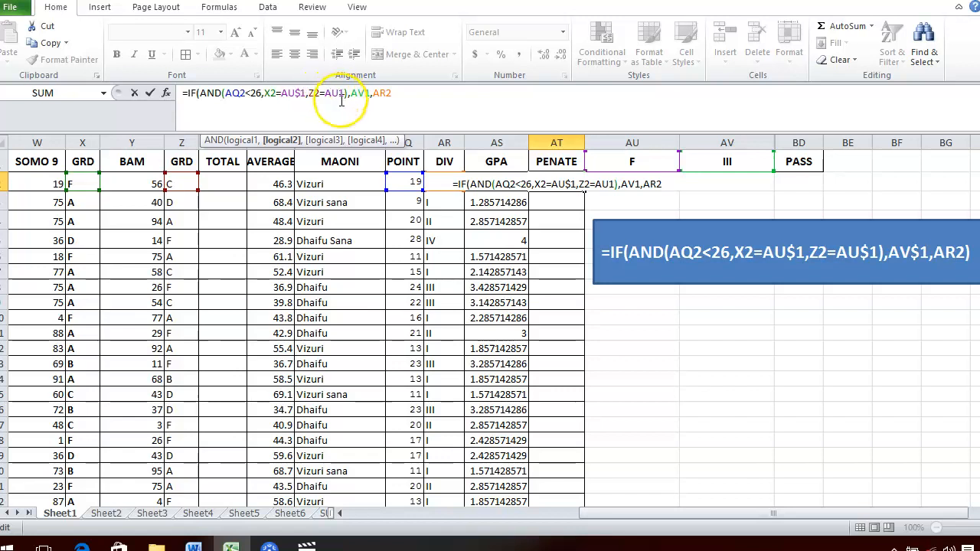
type("$")
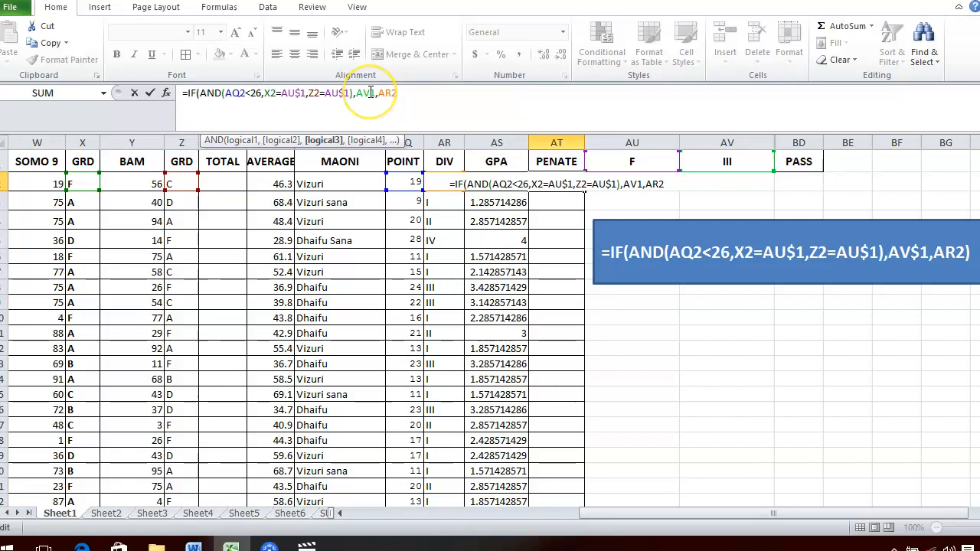
left_click(371, 92)
type("$")
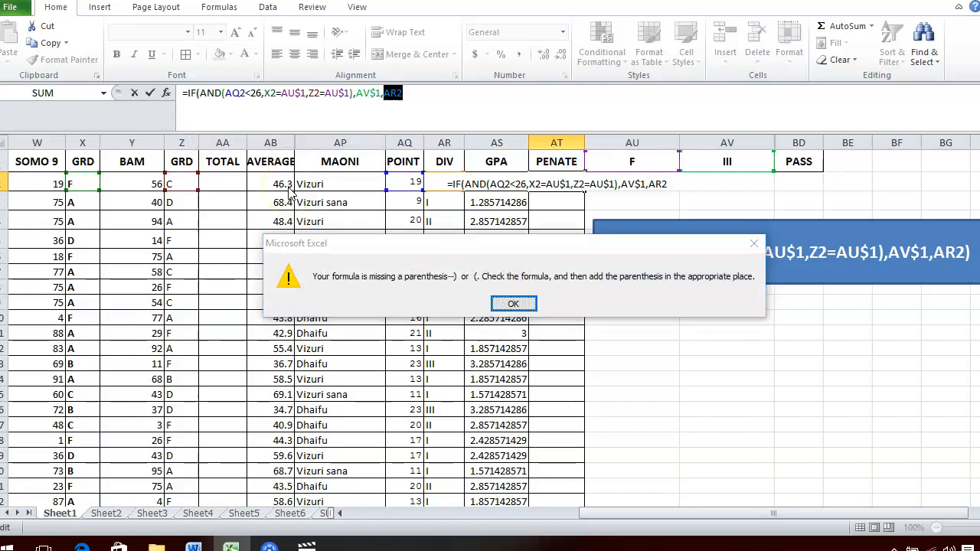
key("Return")
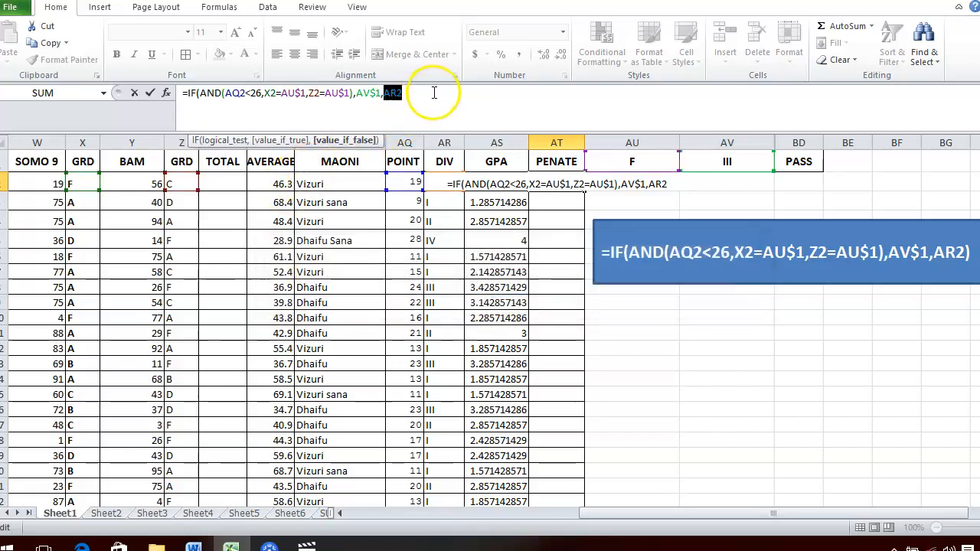
type(")")
key("Return")
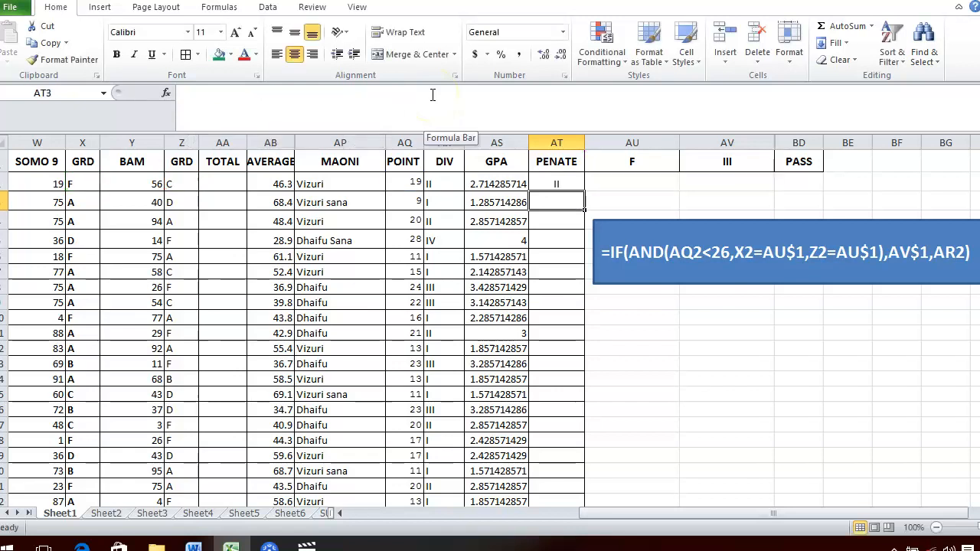
Step: Fill the AT2 formula down the PENATE column to the last data row, row 30
left_click(565, 184)
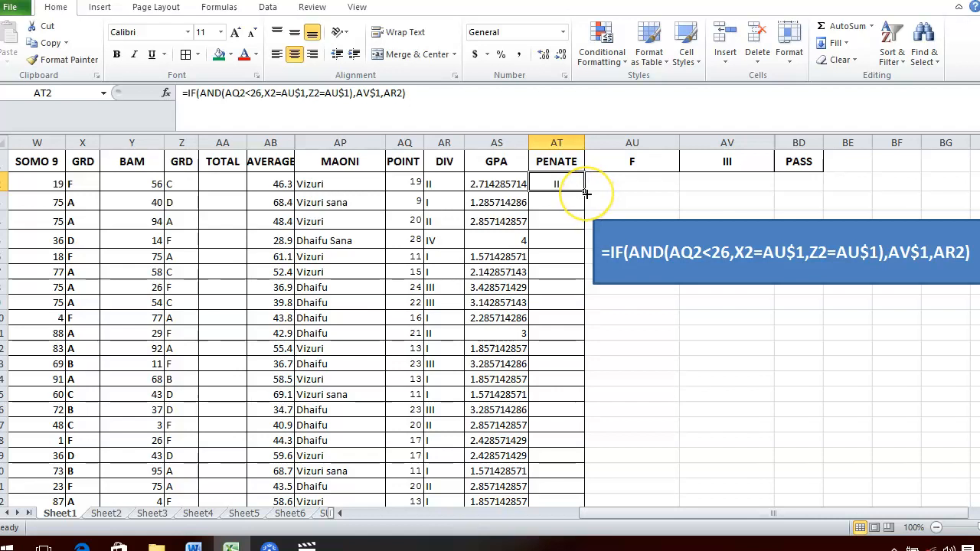
left_click_drag(586, 194, 553, 467)
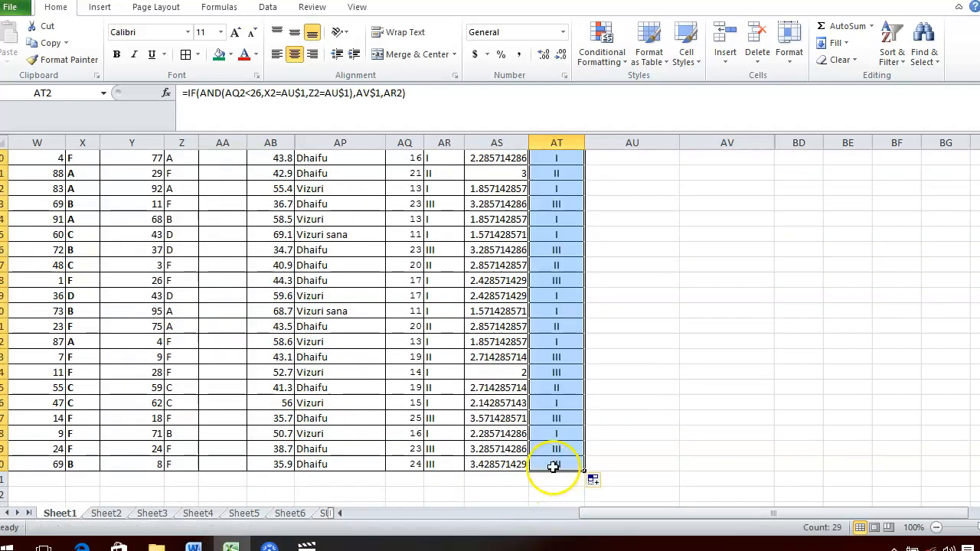
left_click_drag(979, 381, 979, 283)
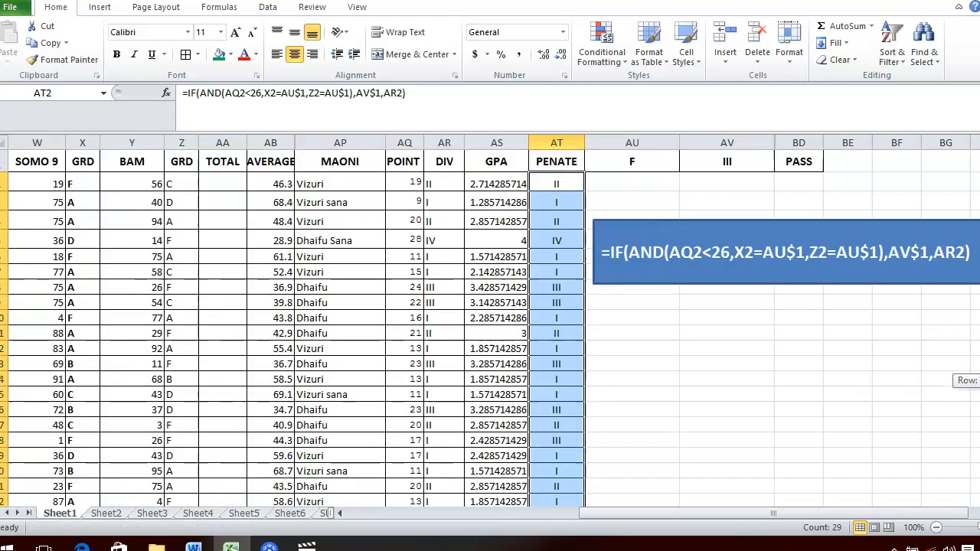
Step: Examine the AT2 formula and its referenced cells, leaving it as it is
left_click(564, 182)
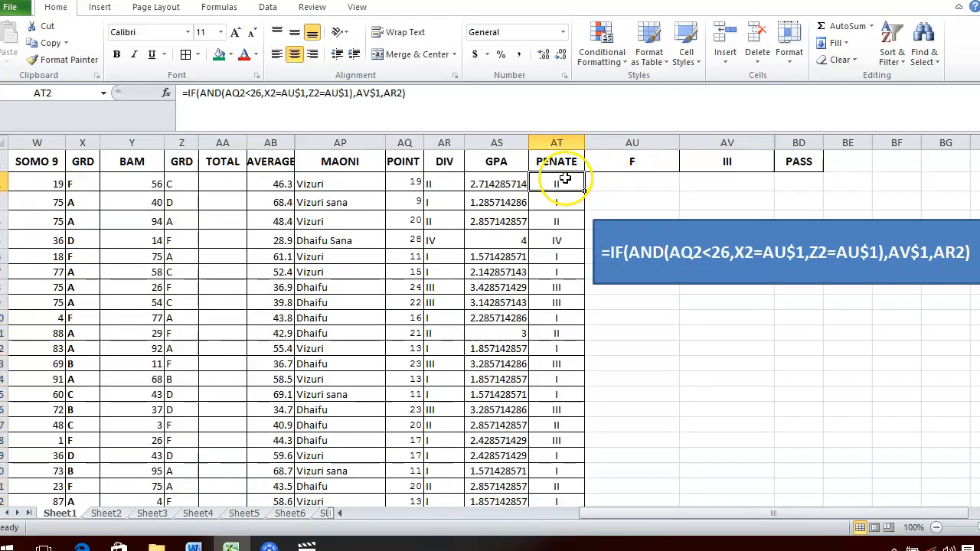
left_click(415, 91)
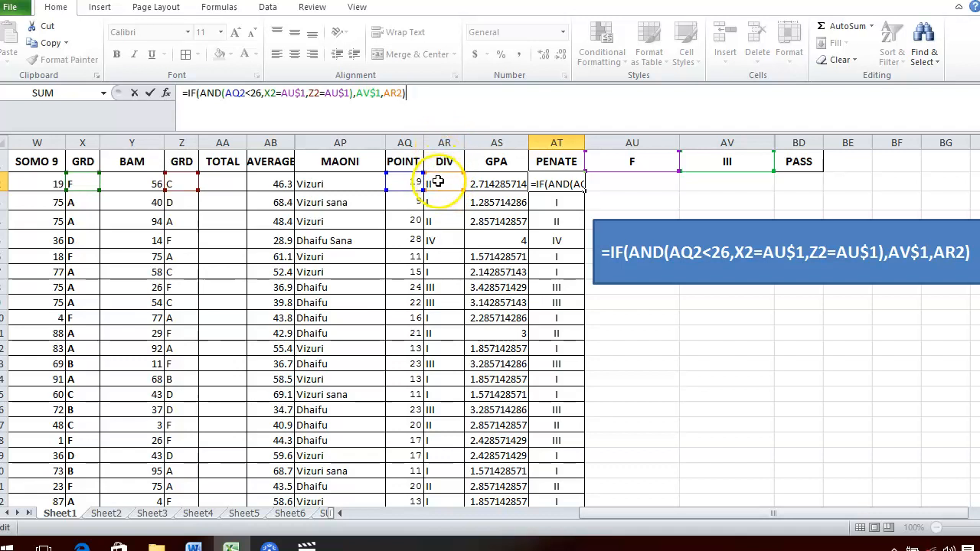
key("Return")
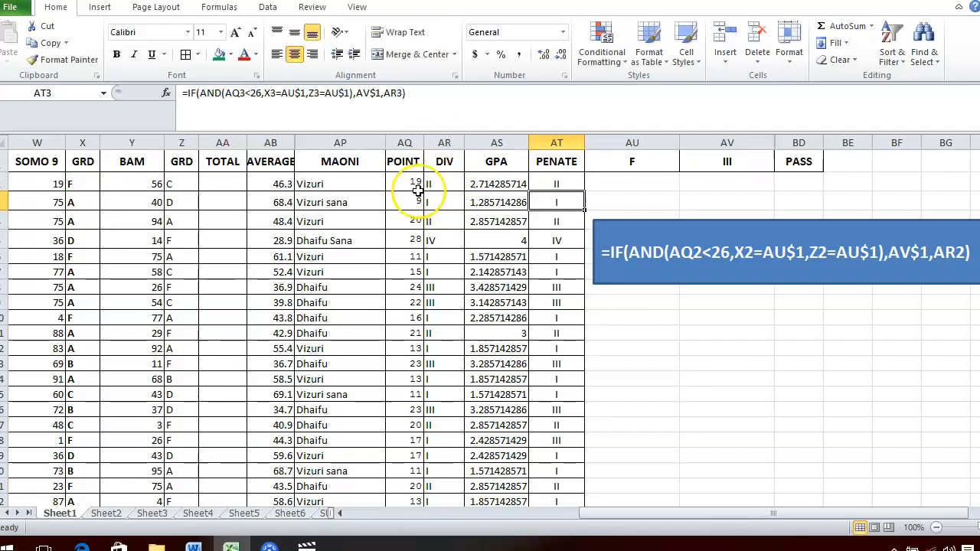
Step: Set the BAM mark in Y2 to 12, and check the row's grade, its PENATE formula and the AV1 reference
left_click(49, 182)
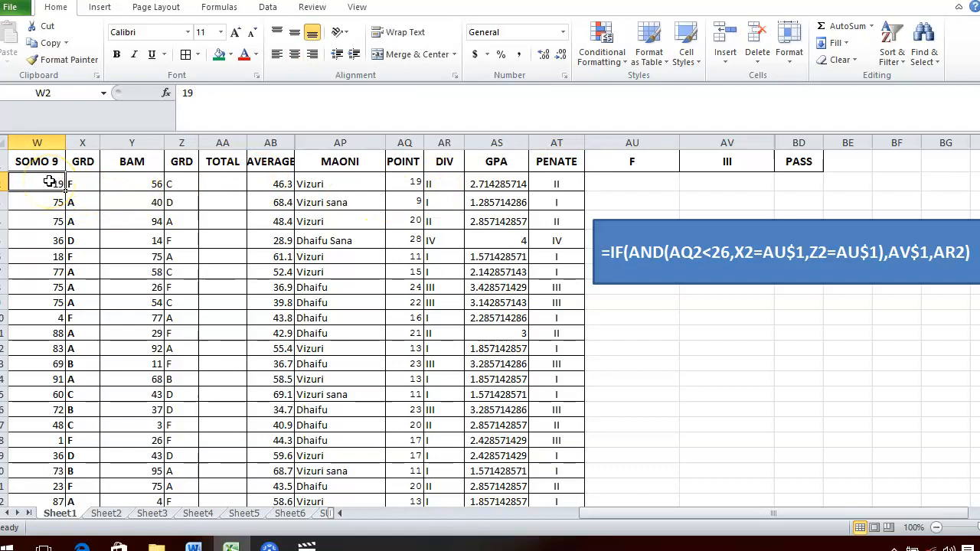
left_click(83, 182)
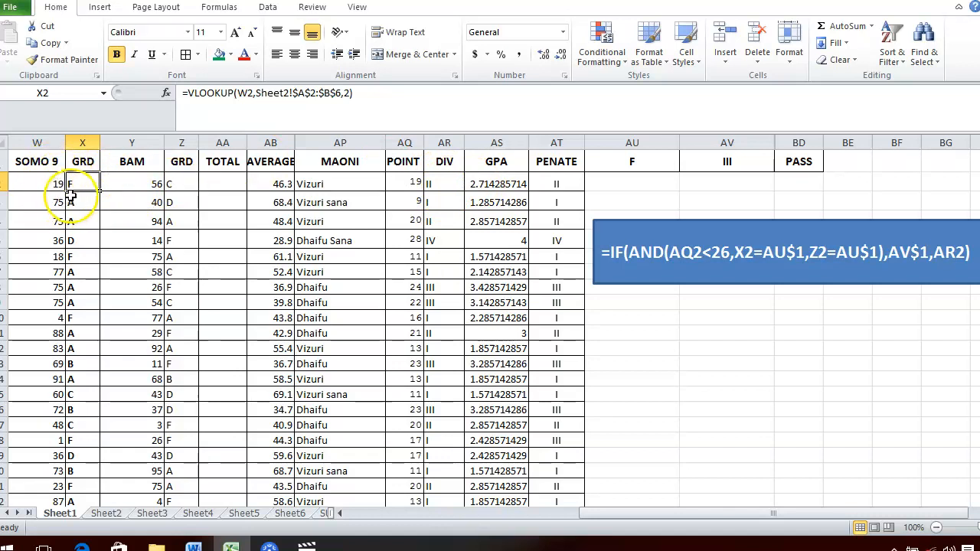
left_click(173, 180)
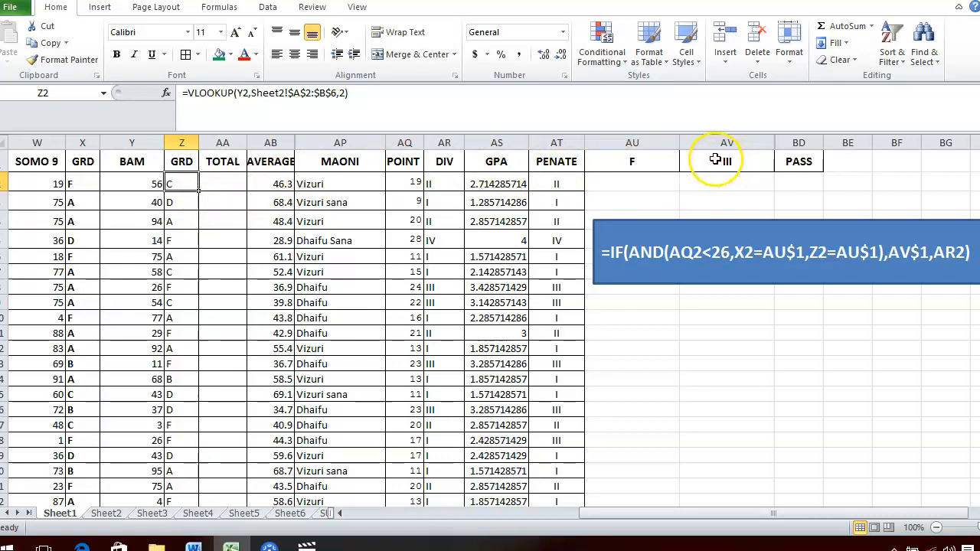
left_click(153, 177)
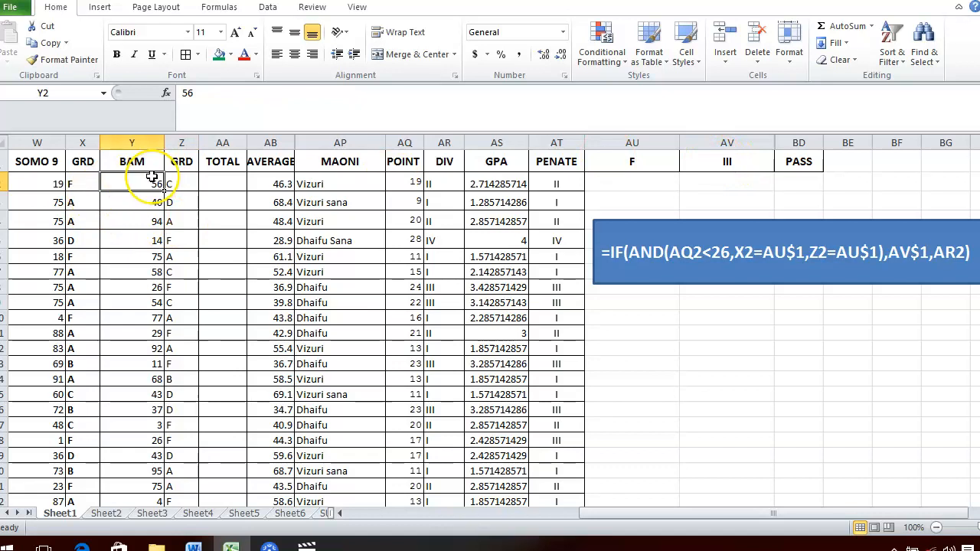
type("1")
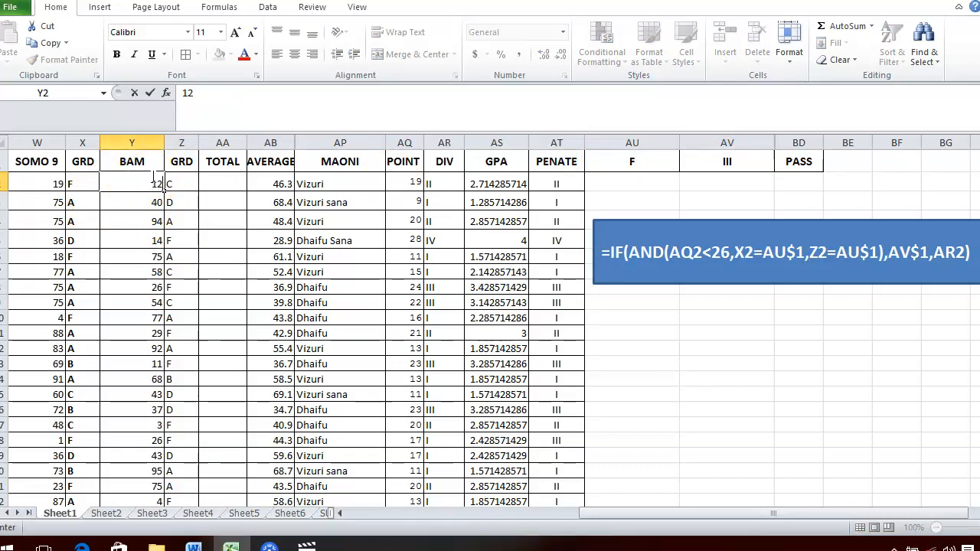
type("2")
key("Return")
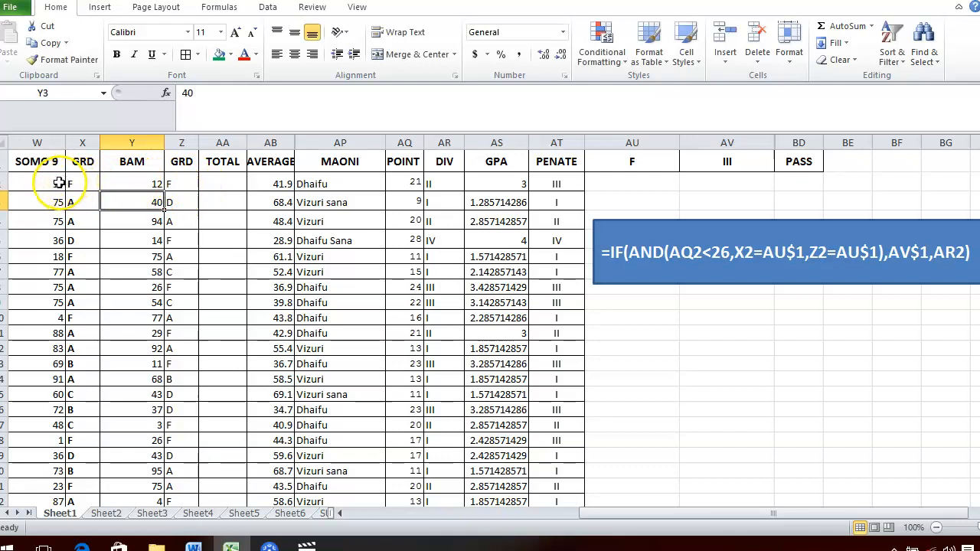
left_click(178, 182)
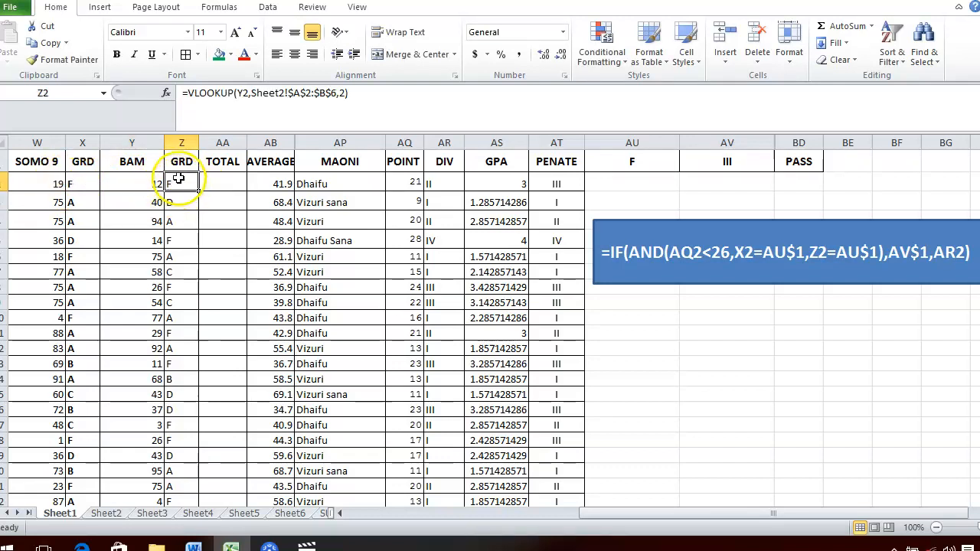
left_click(562, 183)
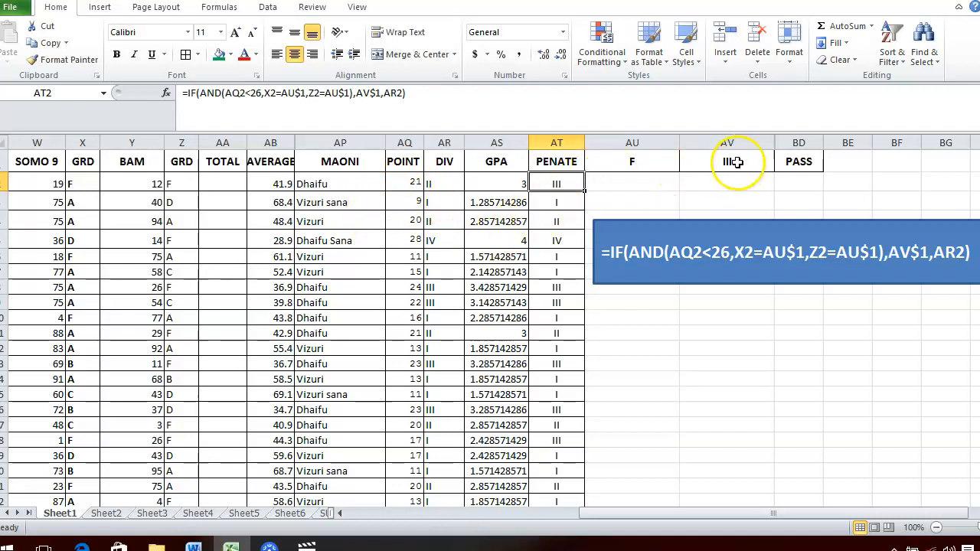
left_click(737, 163)
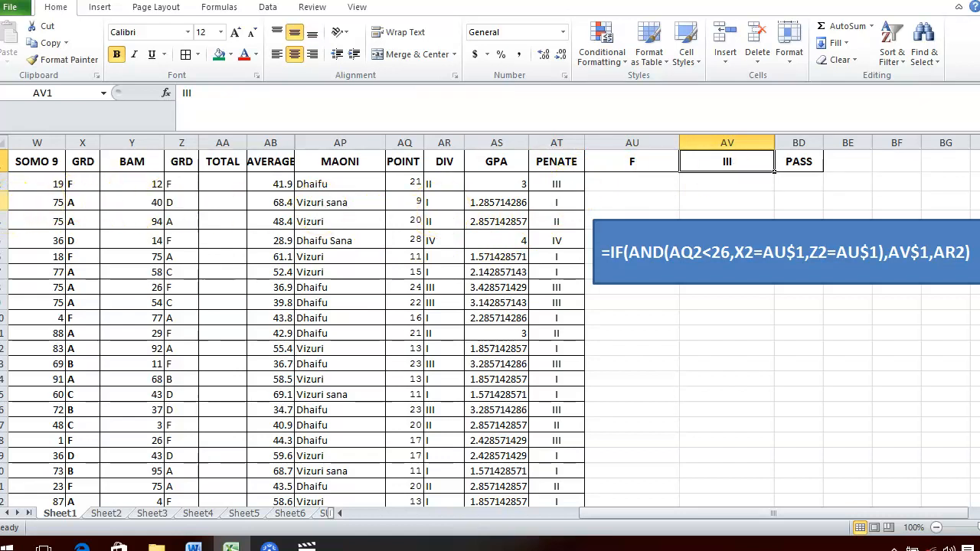
Step: Review the row 3 and row 5 records, and set the SOMO 9 mark in W5 to 12
left_click(4, 202)
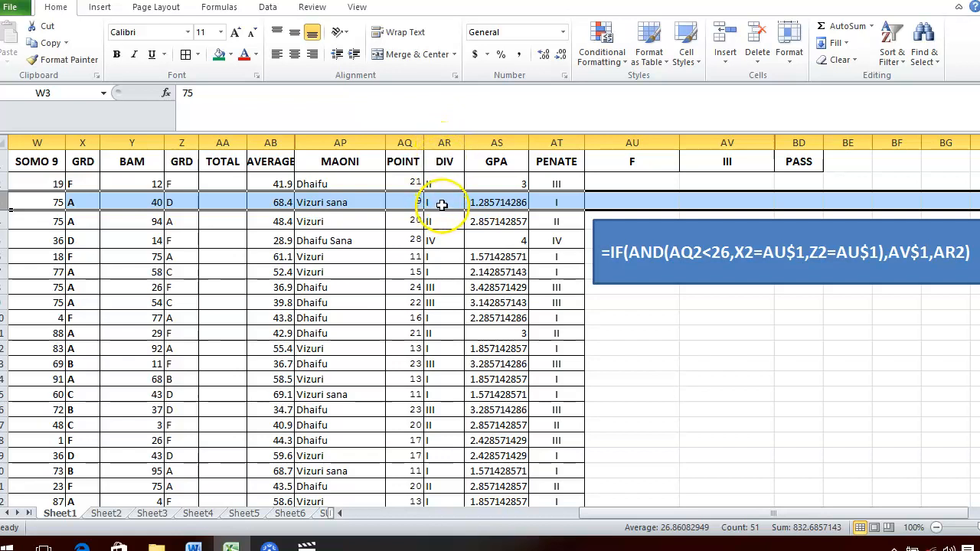
left_click(11, 242)
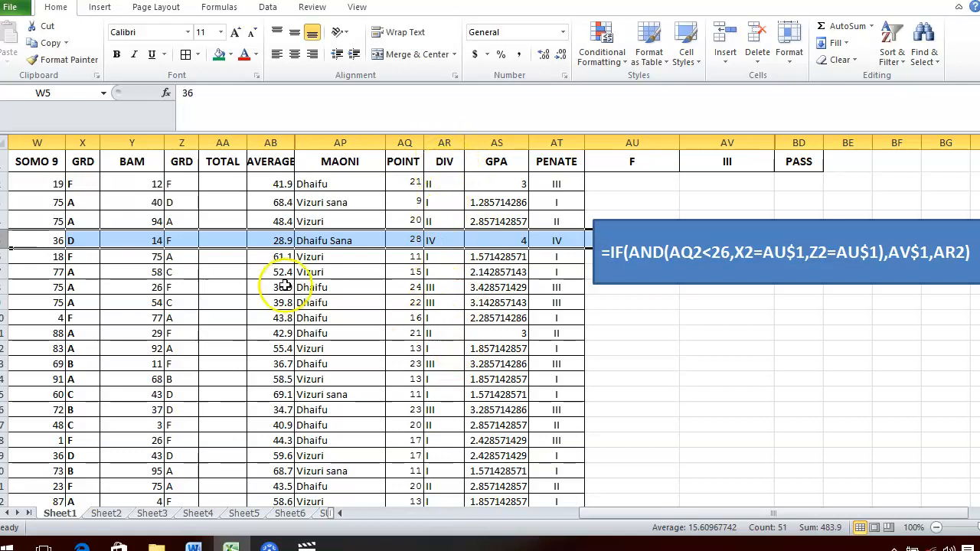
left_click(63, 239)
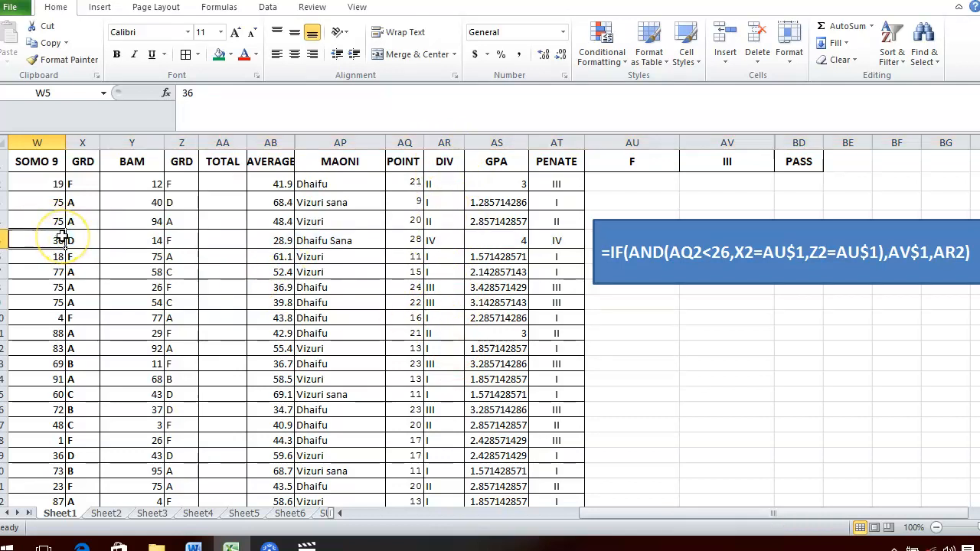
type("12")
key("Return")
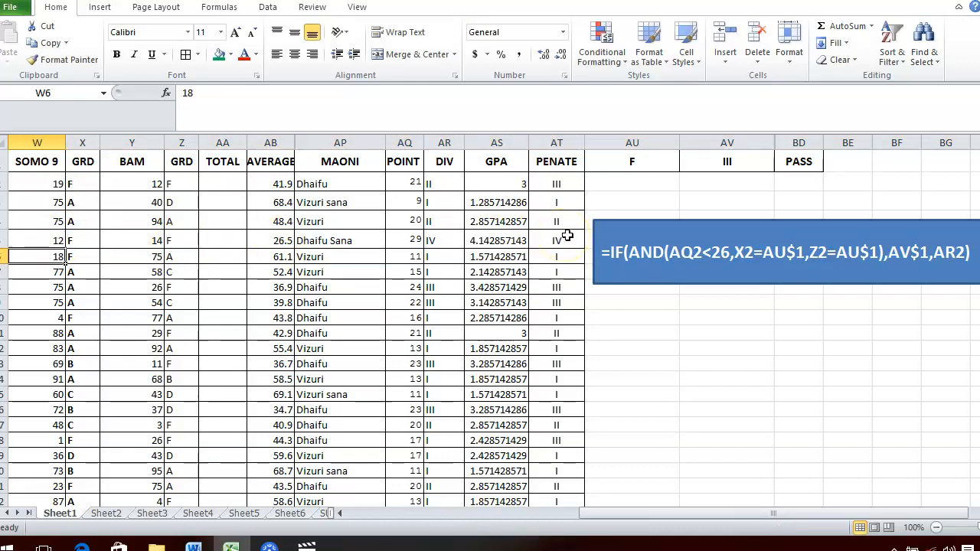
Step: Overwrite the POINT formula in AQ5 with the value 12 to test the PENATE condition
left_click(414, 234)
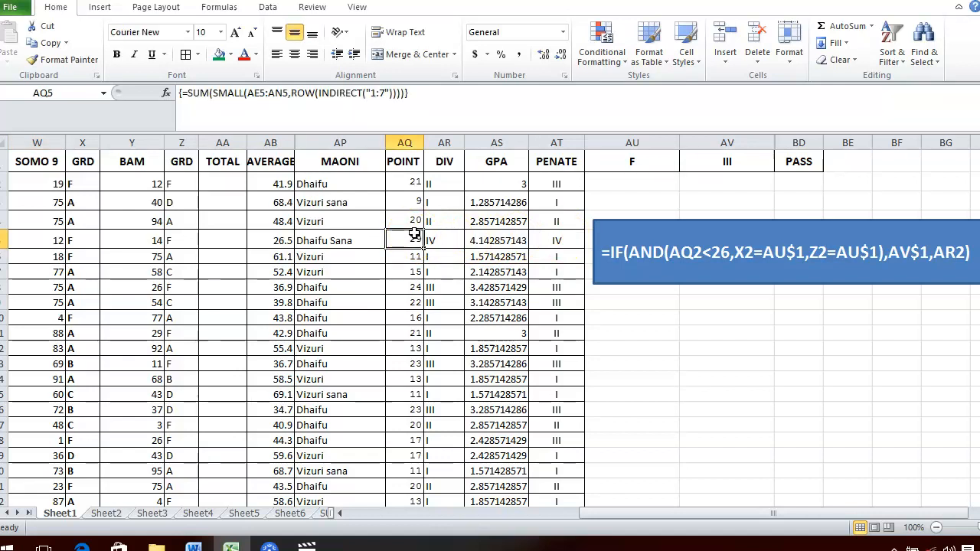
type("1")
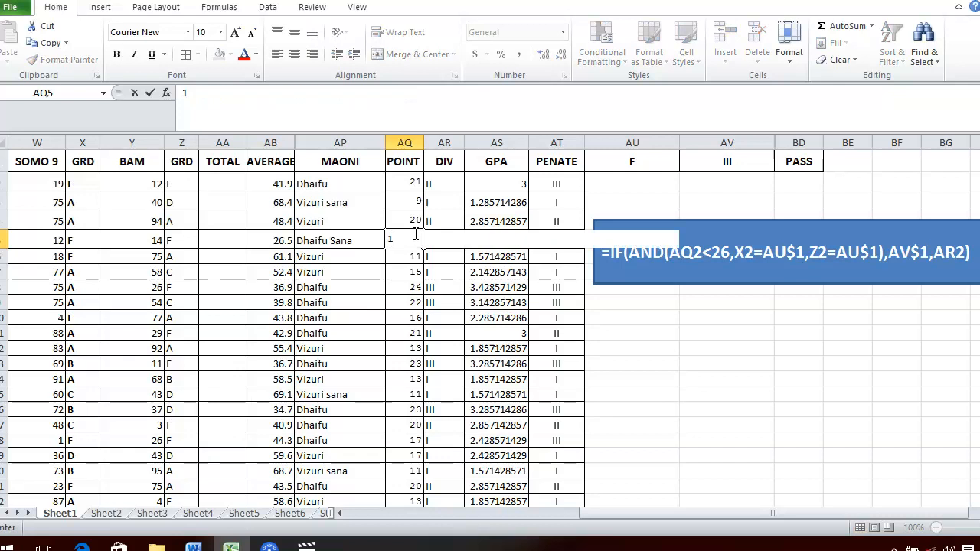
type(",Z2")
key("Return")
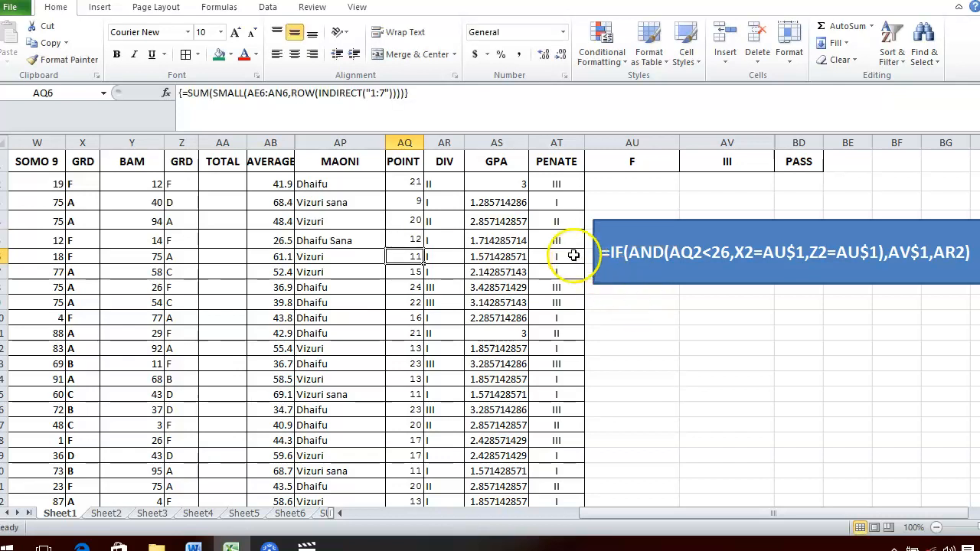